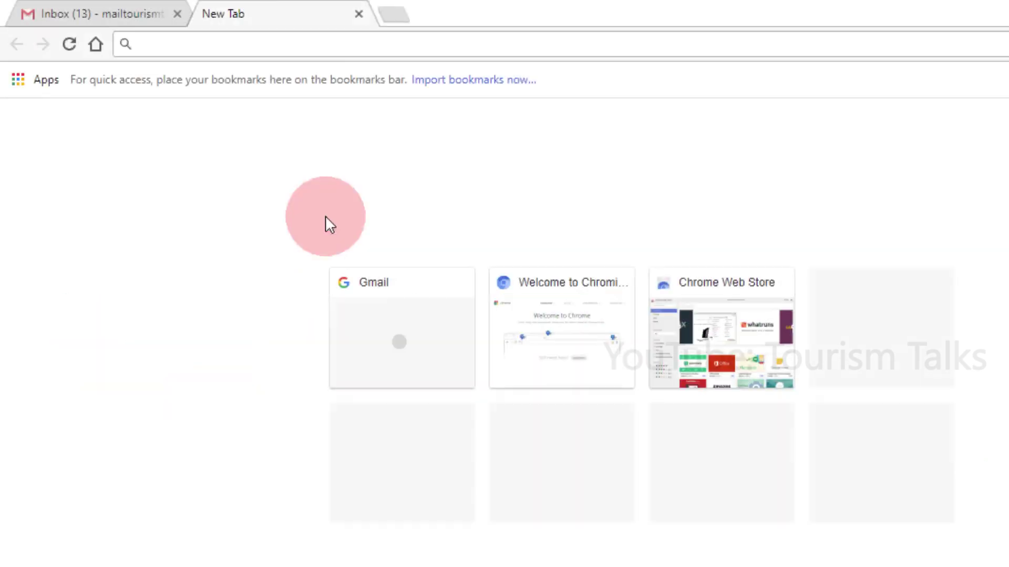
Load scholar.google.com in the new Chrome tab
text(s)
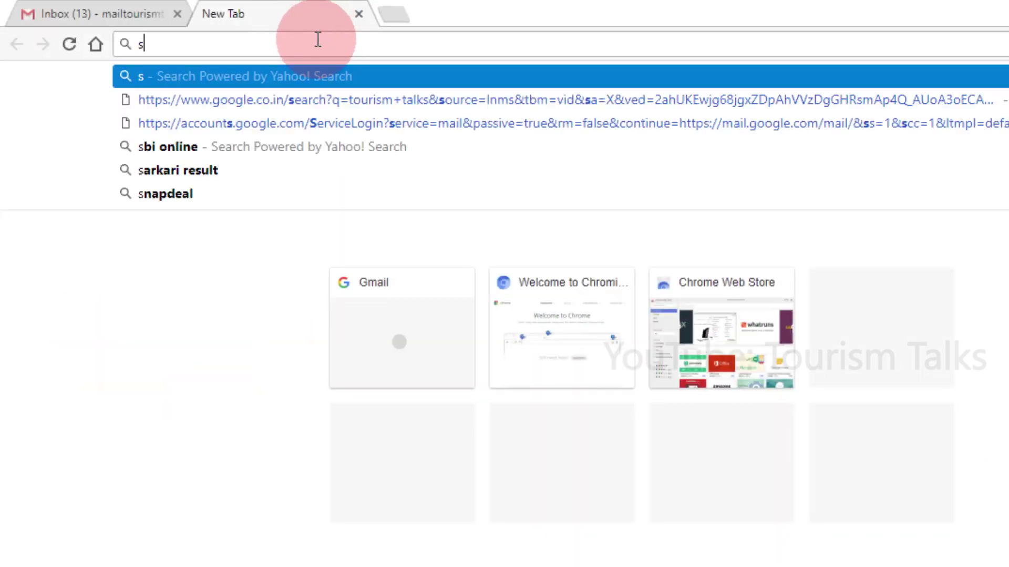
text(cholar.google)
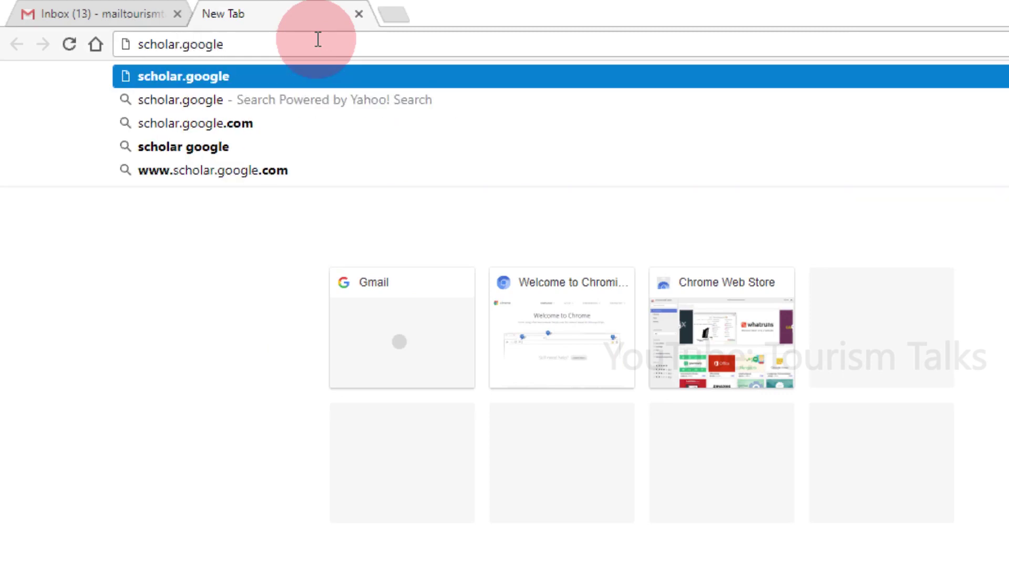
text(.com)
key(Return)
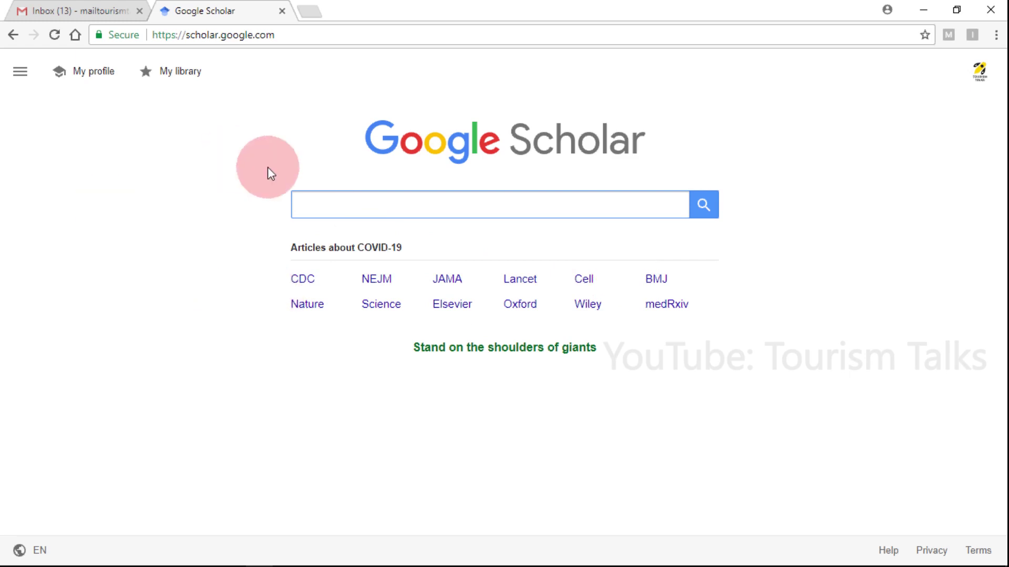
Look at the signed-in account details and the Scholar side menu, then close both
click(979, 70)
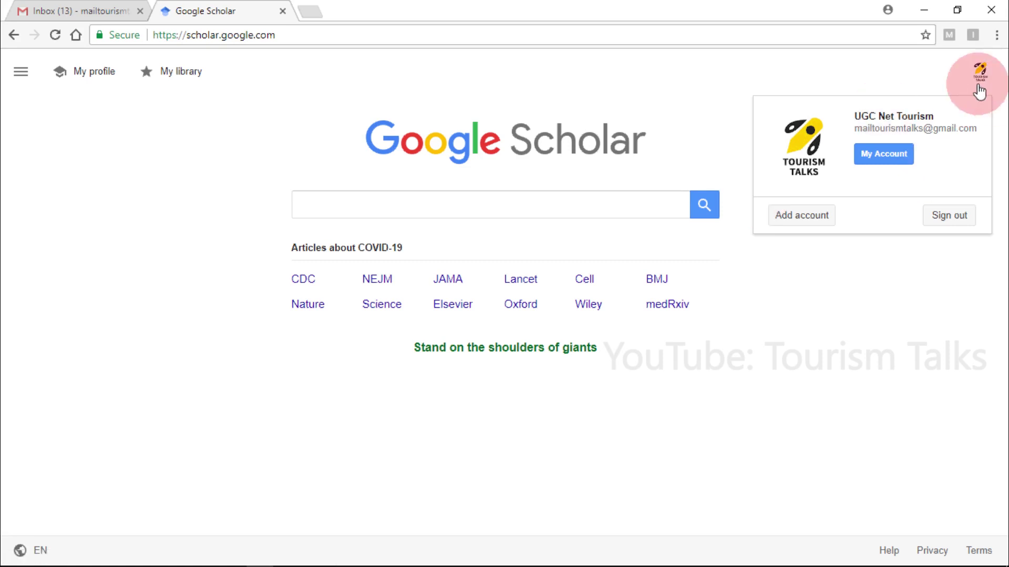
click(935, 75)
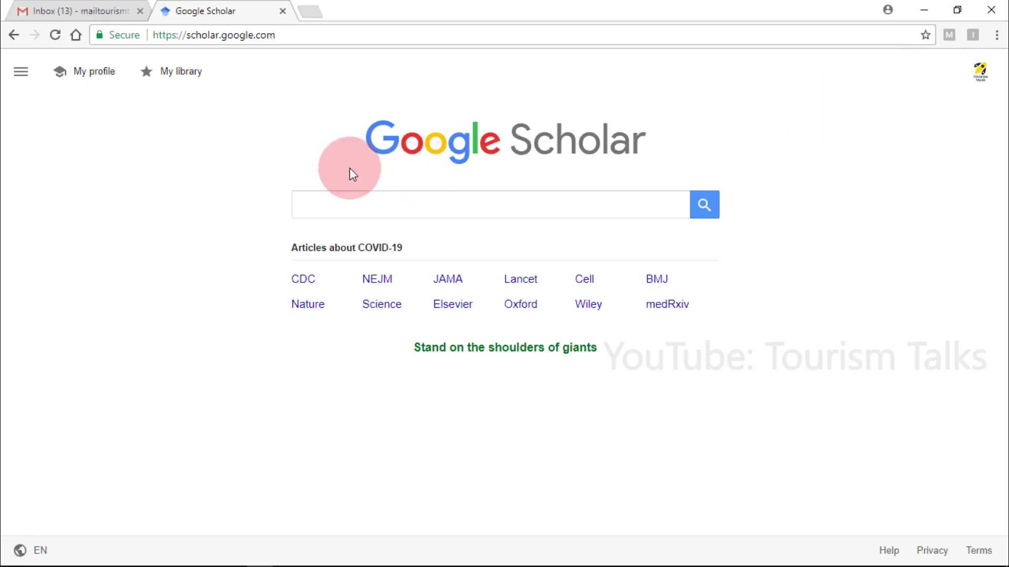
click(21, 79)
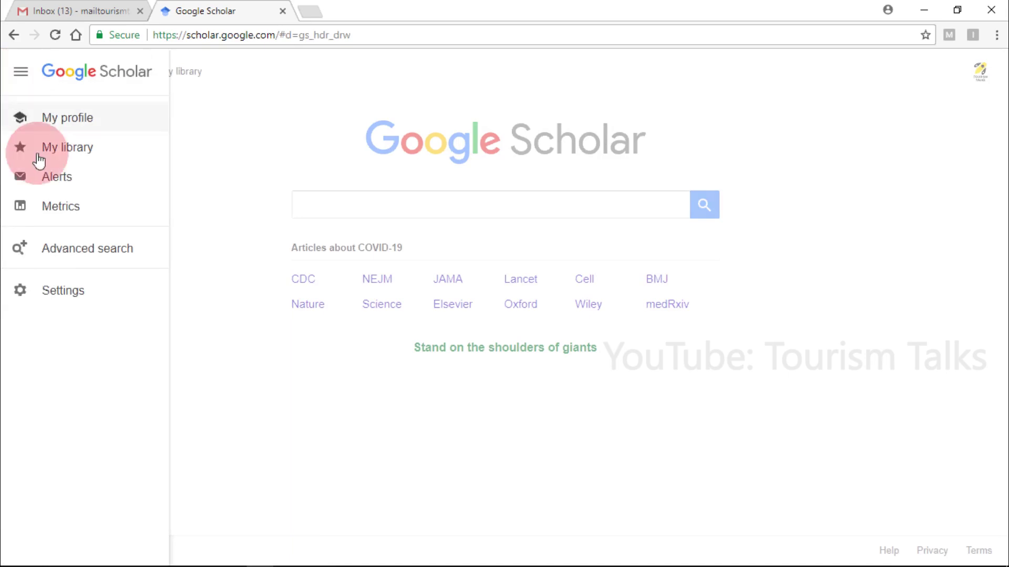
click(236, 164)
Search Google Scholar for 'tourism impacts' using the suggested query
click(353, 207)
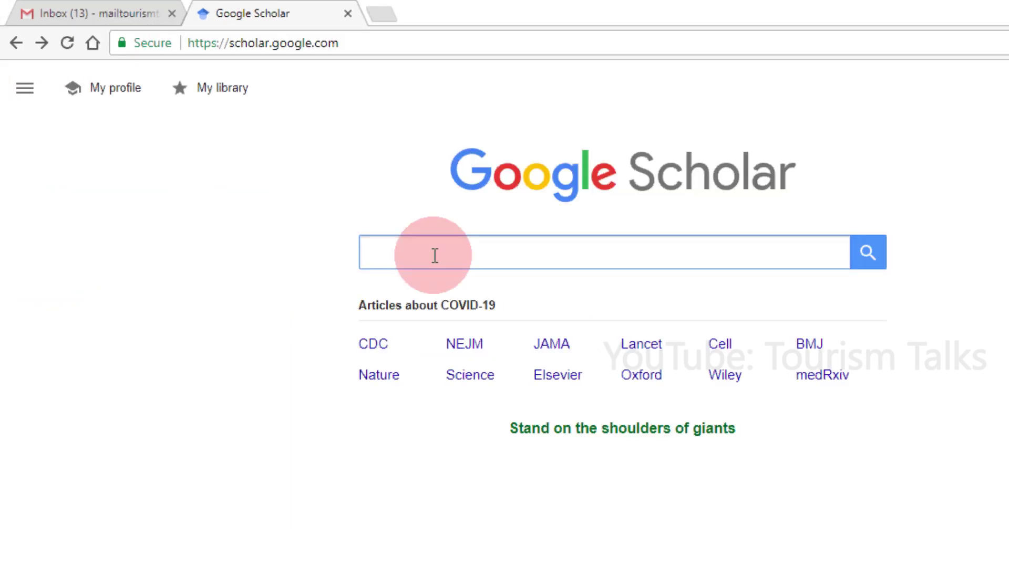
text(tourism i)
key(BackSpace)
text(impa)
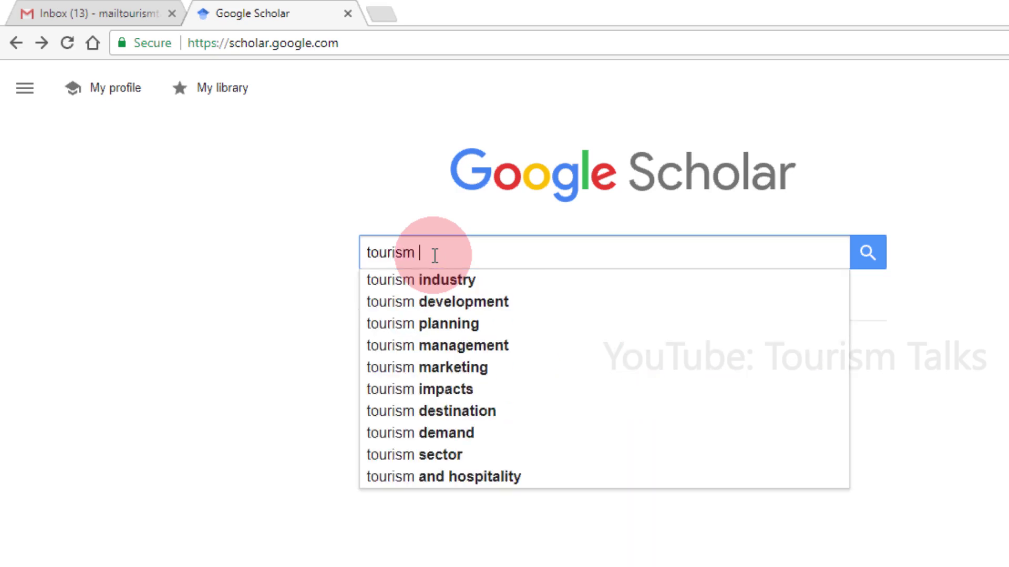
key(Down)
key(Down)
key(Up)
key(Return)
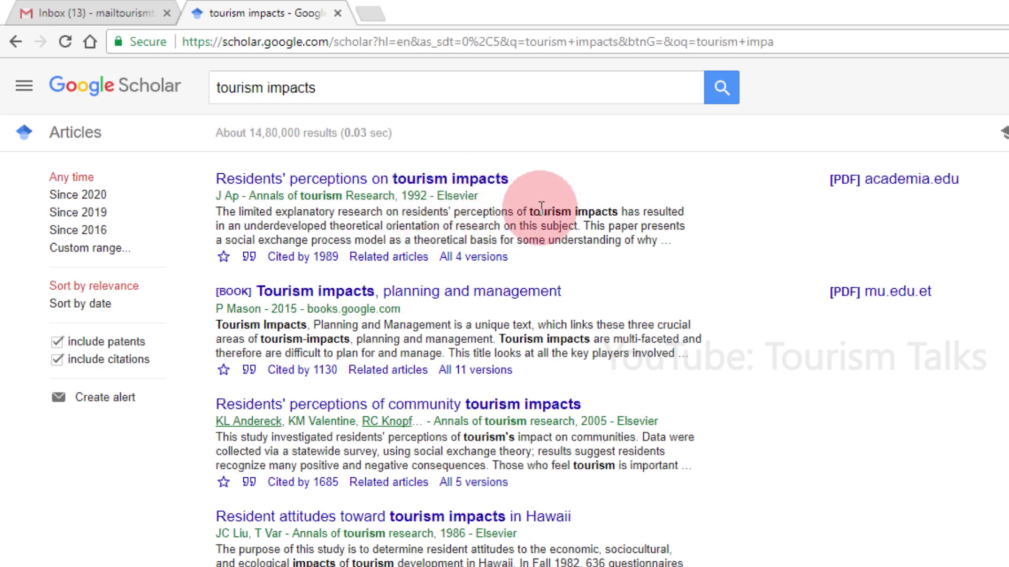
Highlight part of the first result's summary, then browse down the tourism impacts results
drag(525, 210, 619, 211)
click(619, 210)
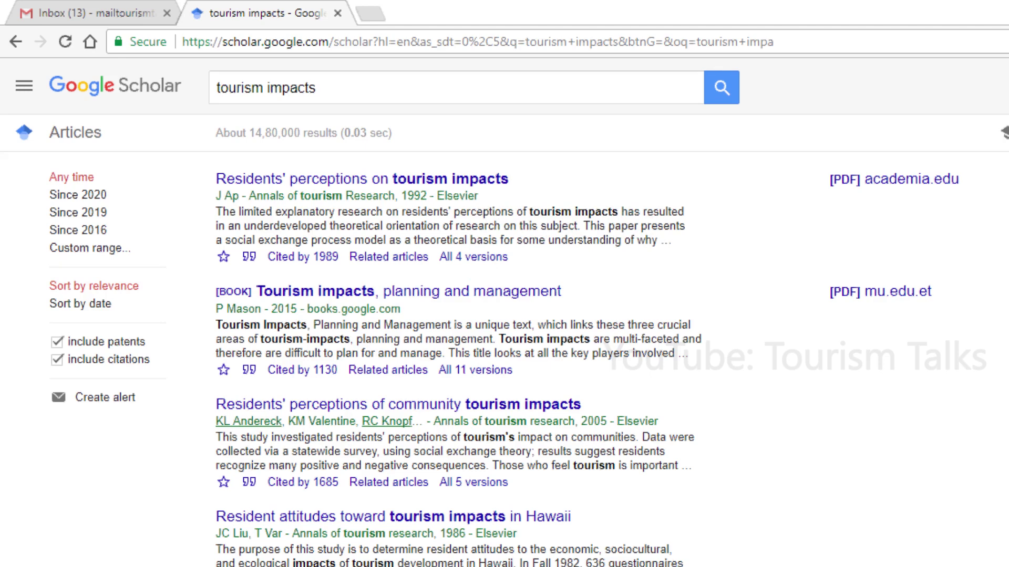
scroll(504, 312, down, 4)
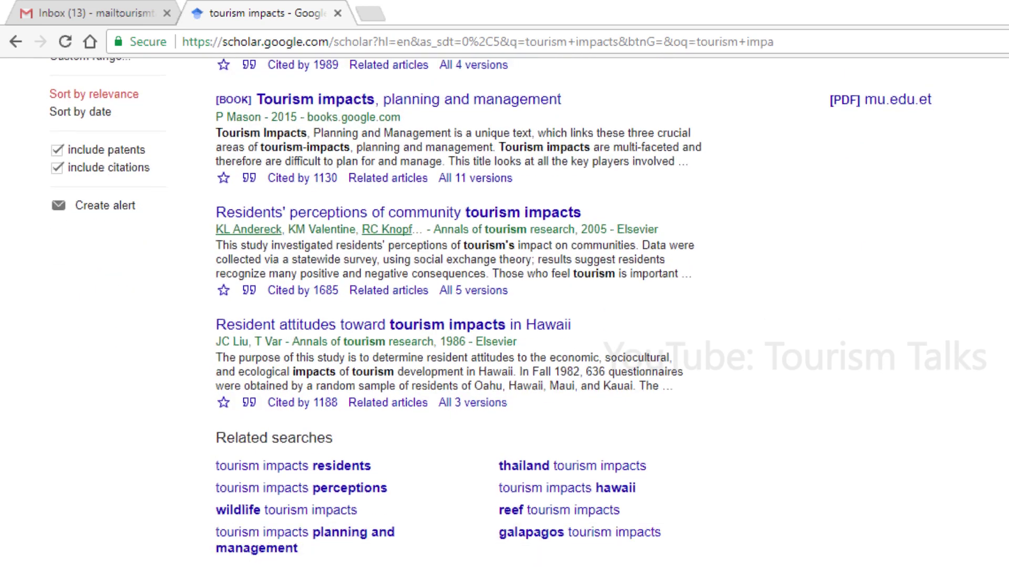
scroll(504, 312, down, 2)
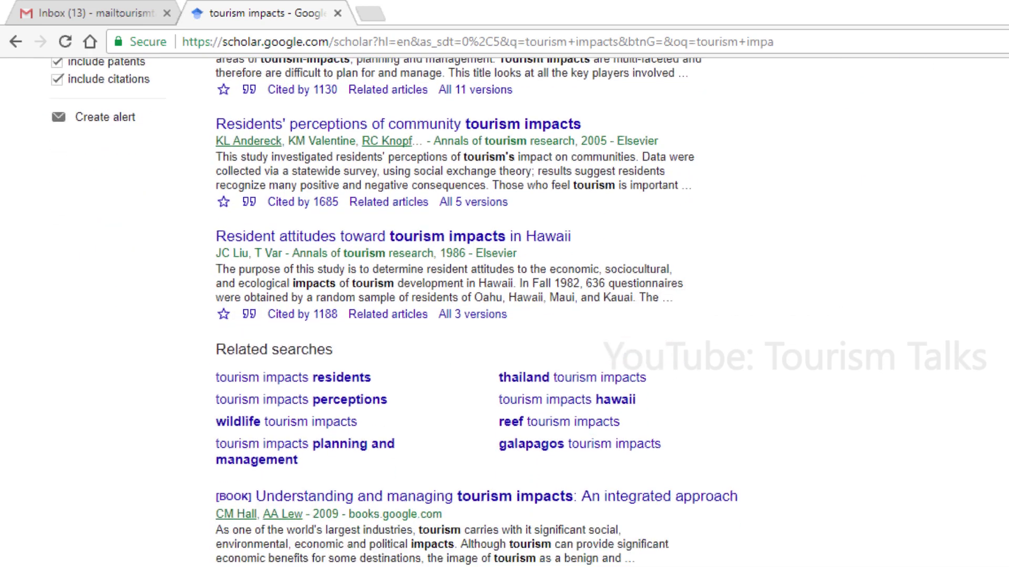
scroll(504, 312, down, 3)
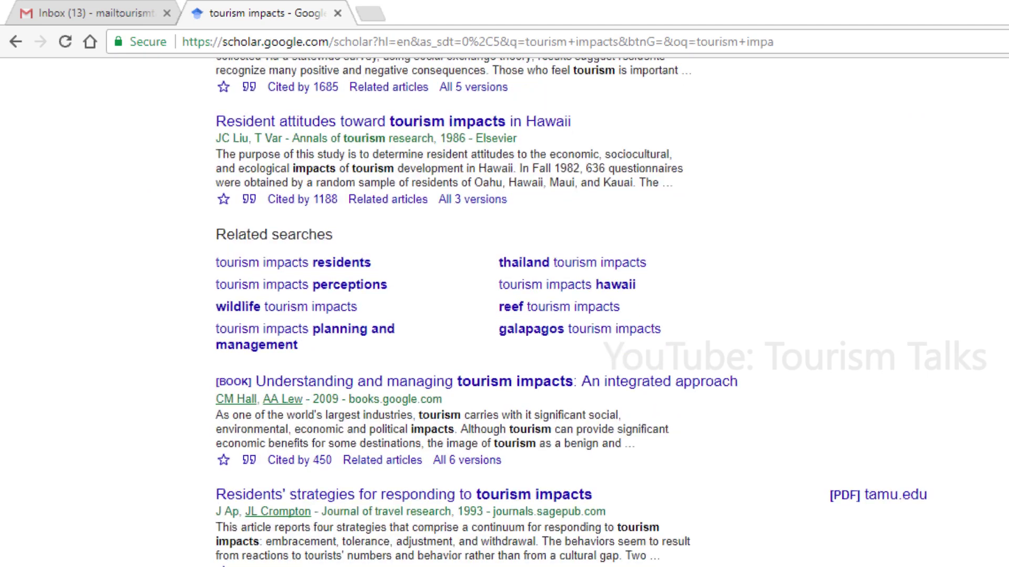
scroll(505, 312, down, 3)
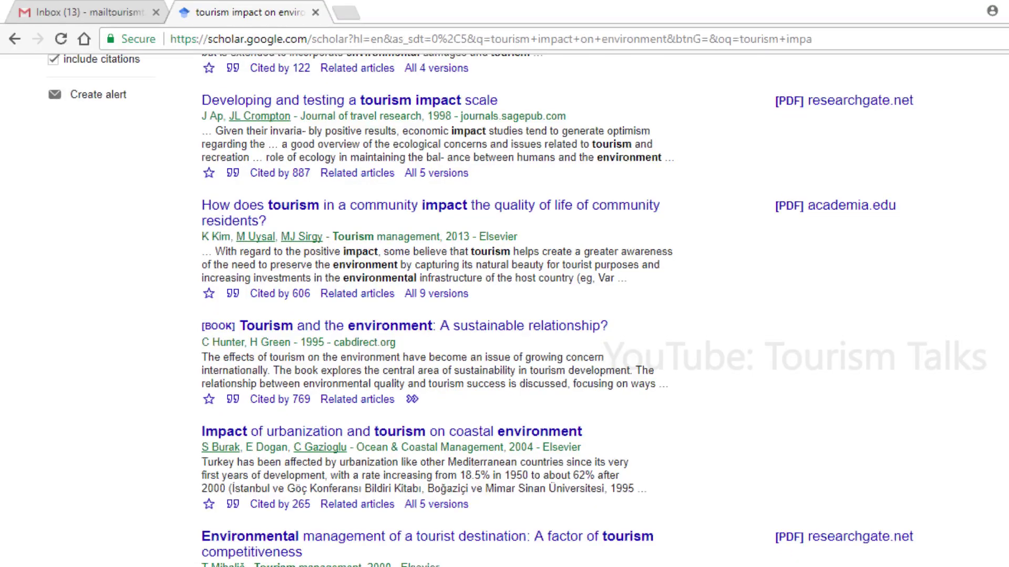
scroll(505, 310, down, 12)
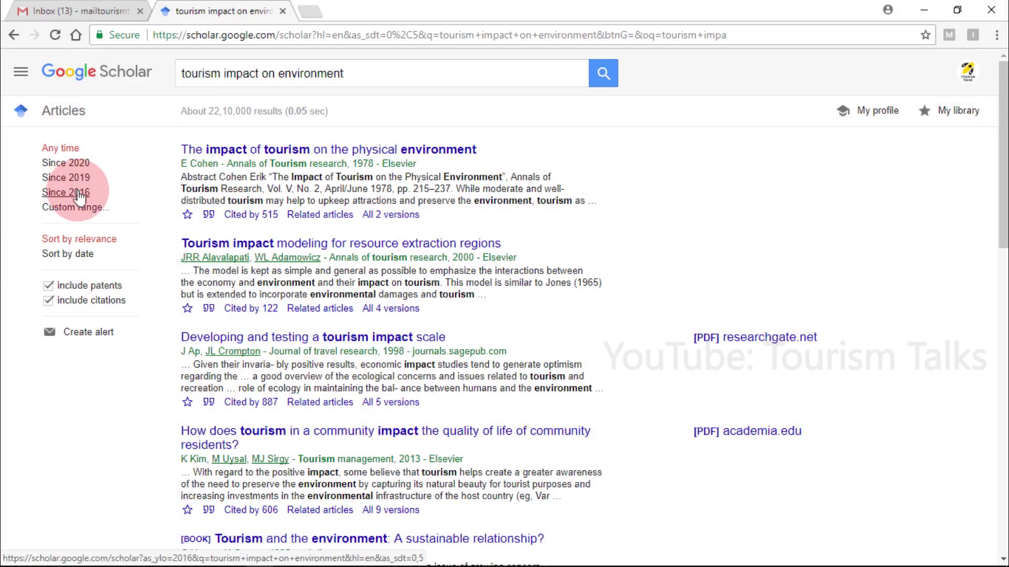
Limit the environment results to Since 2016 and browse the filtered list
click(85, 195)
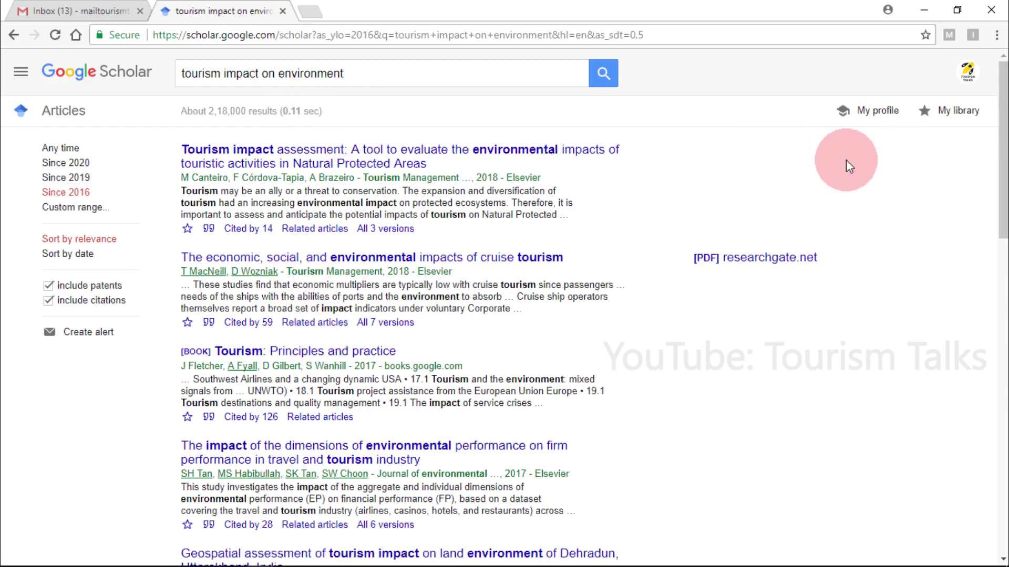
drag(995, 158, 991, 68)
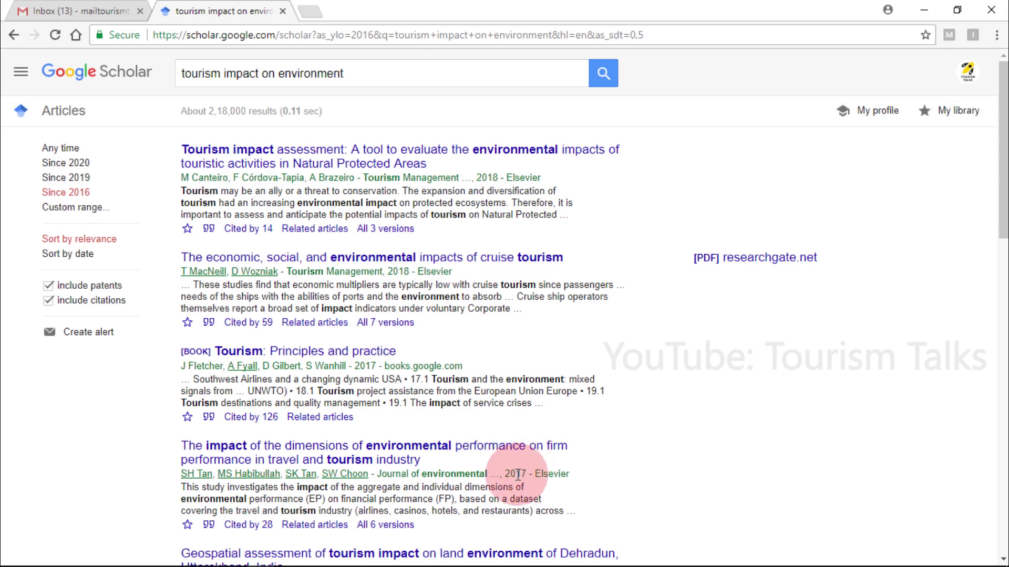
drag(1001, 226, 1004, 376)
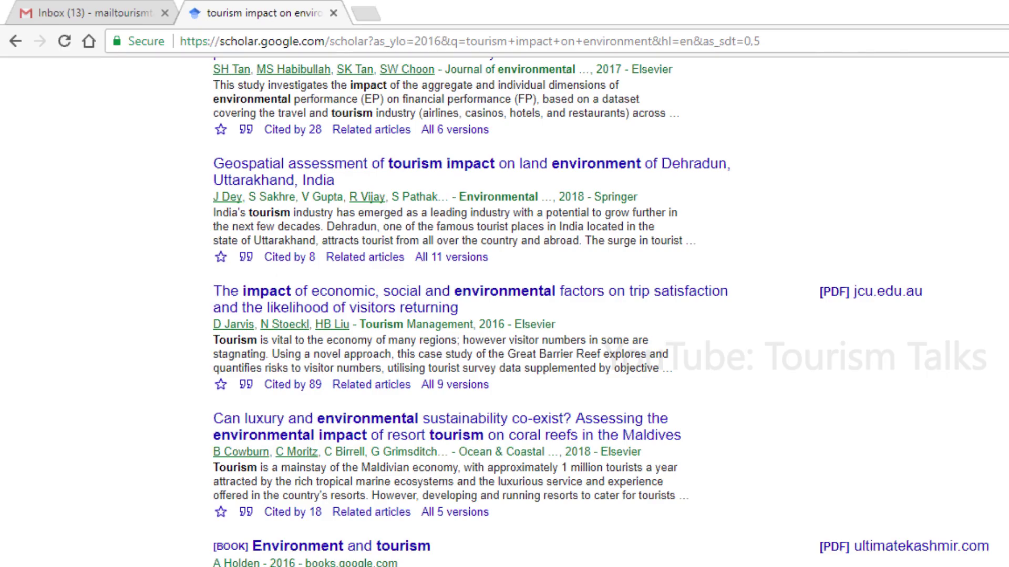
scroll(505, 310, up, 4)
scroll(505, 312, up, 4)
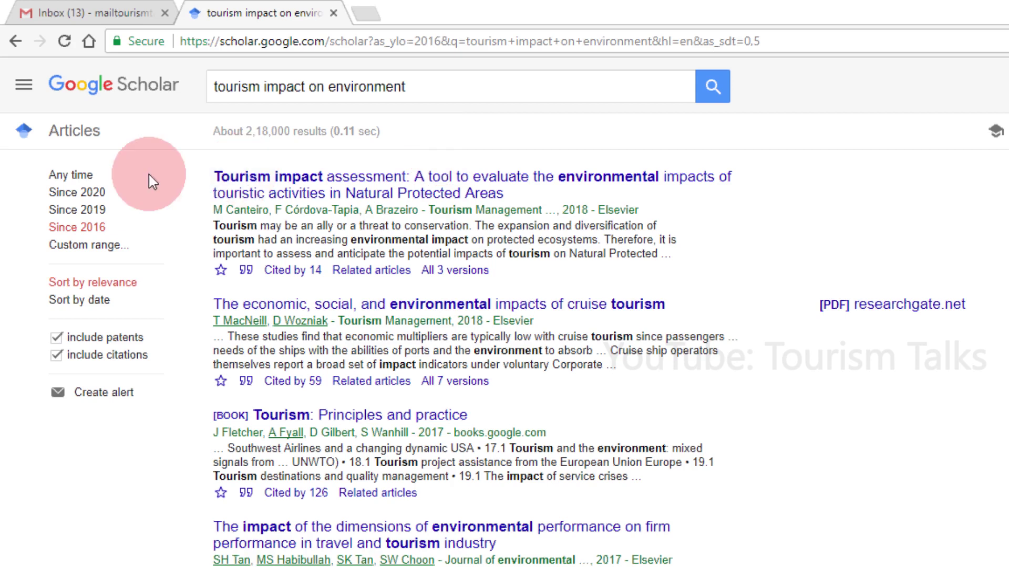
Narrow the results to a custom year range of 2000 to 2005
click(86, 256)
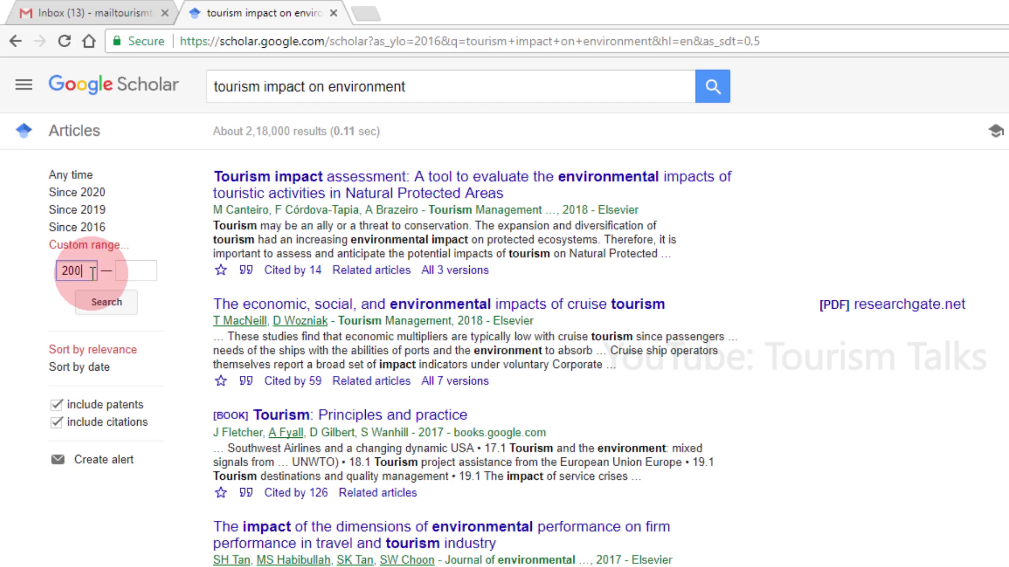
key(Tab)
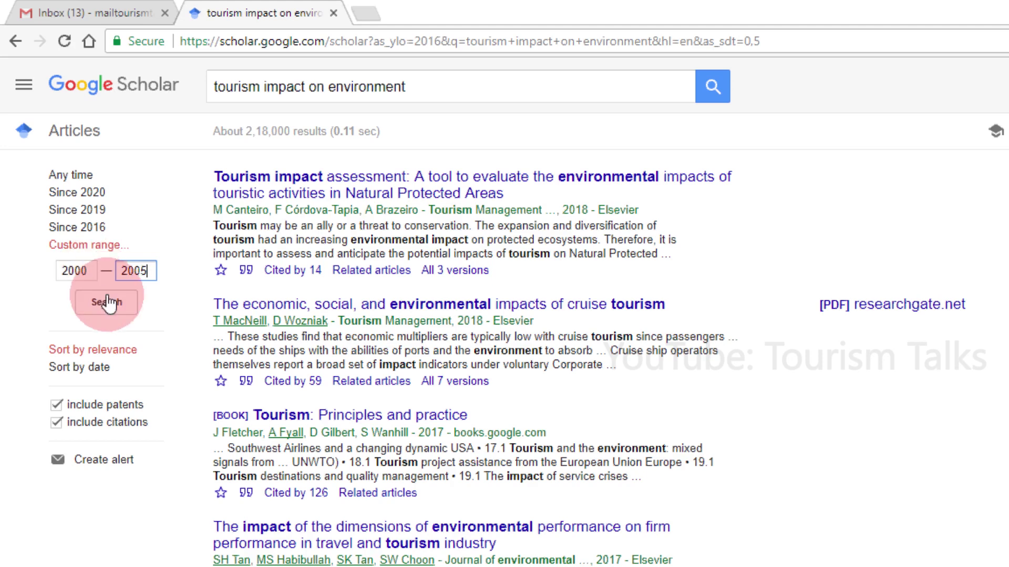
click(96, 311)
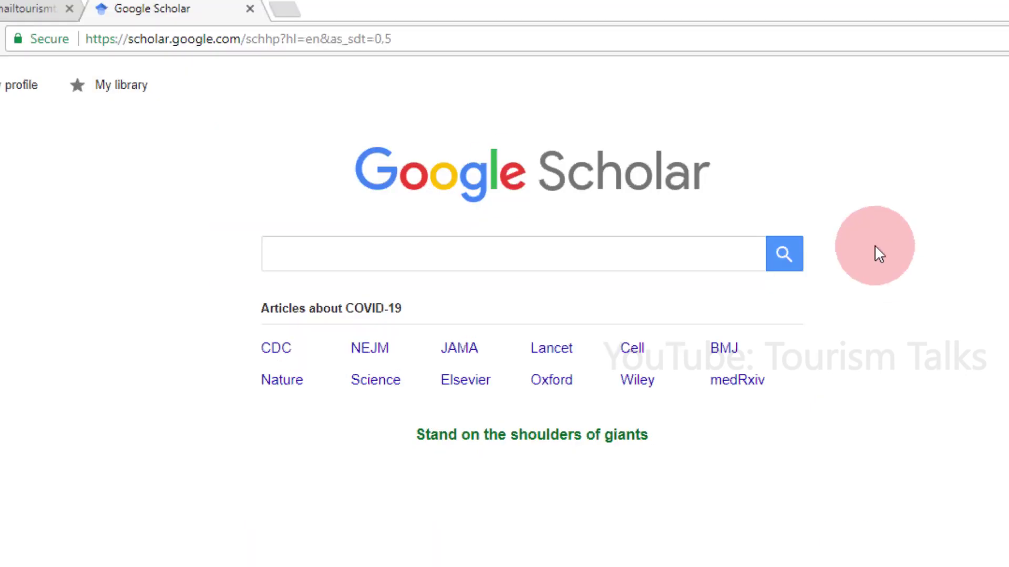
Run an author: search with the pasted author's full name and browse the results
click(470, 250)
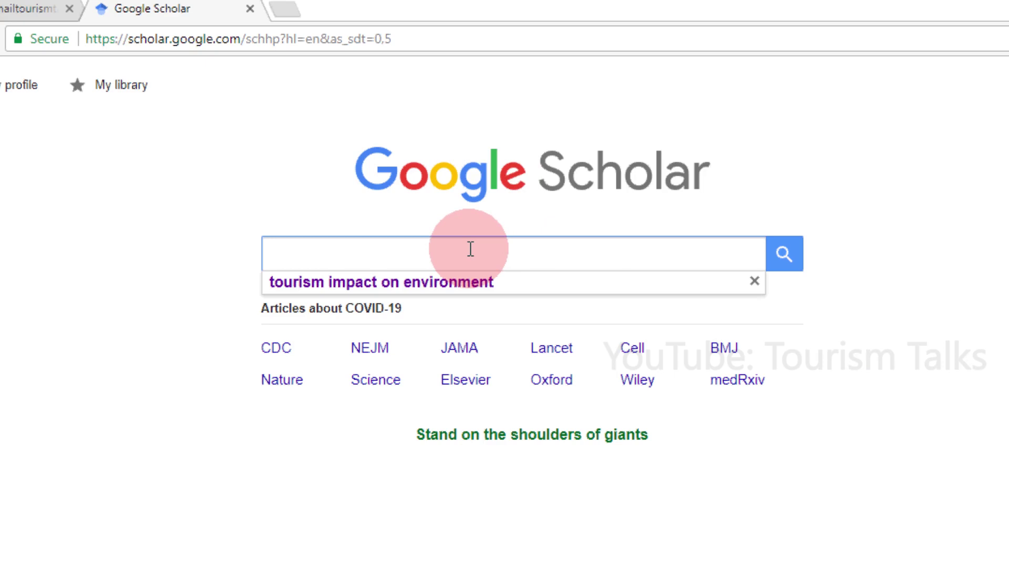
text(autho)
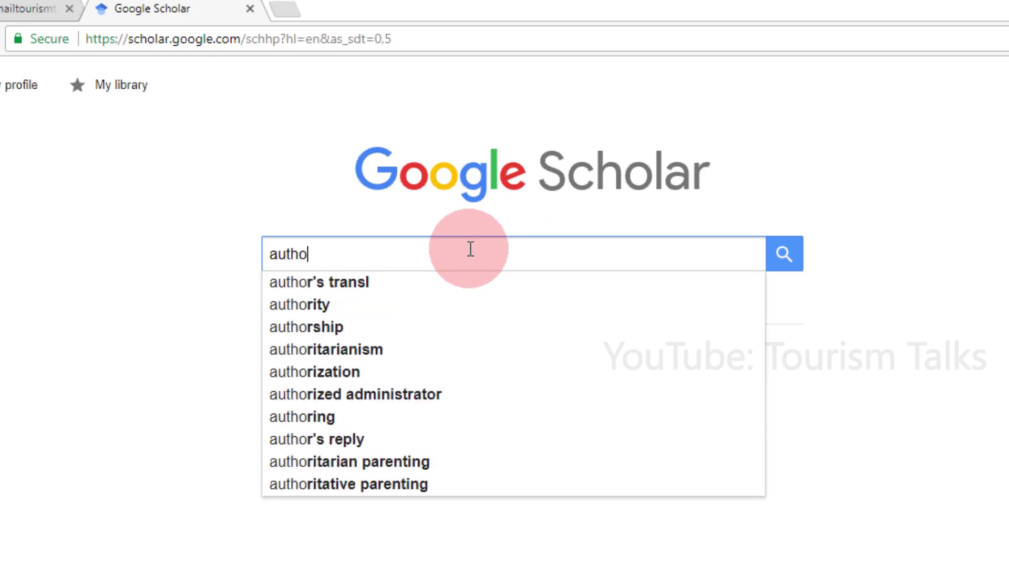
text(r)
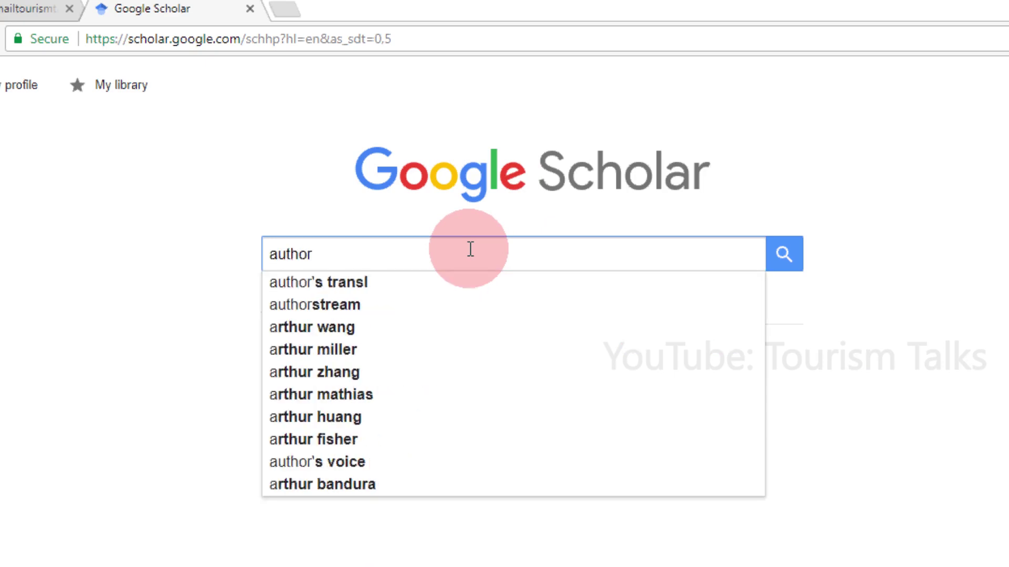
key(BackSpace)
text(:)
text(Colin Michael Hall)
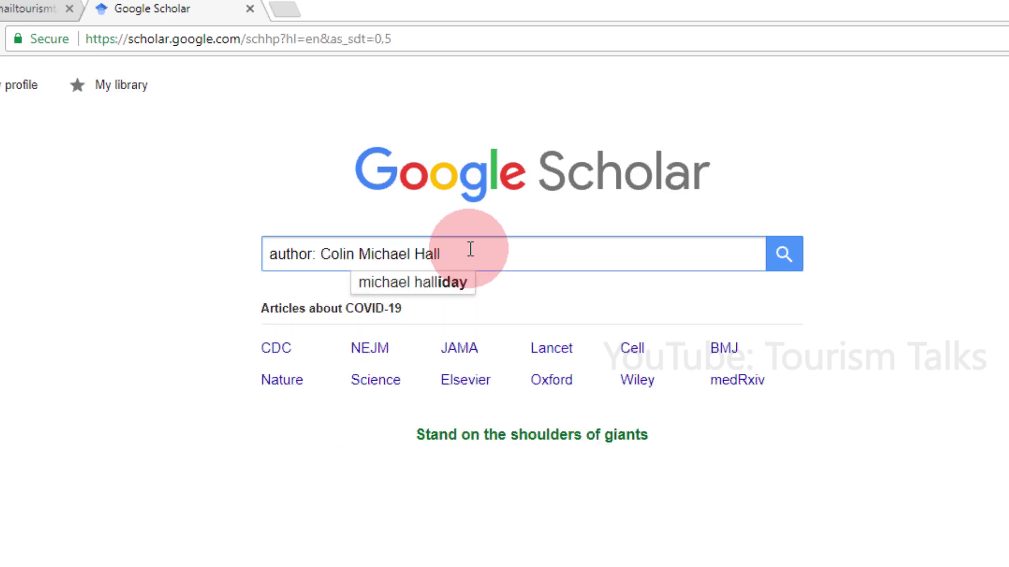
key(Return)
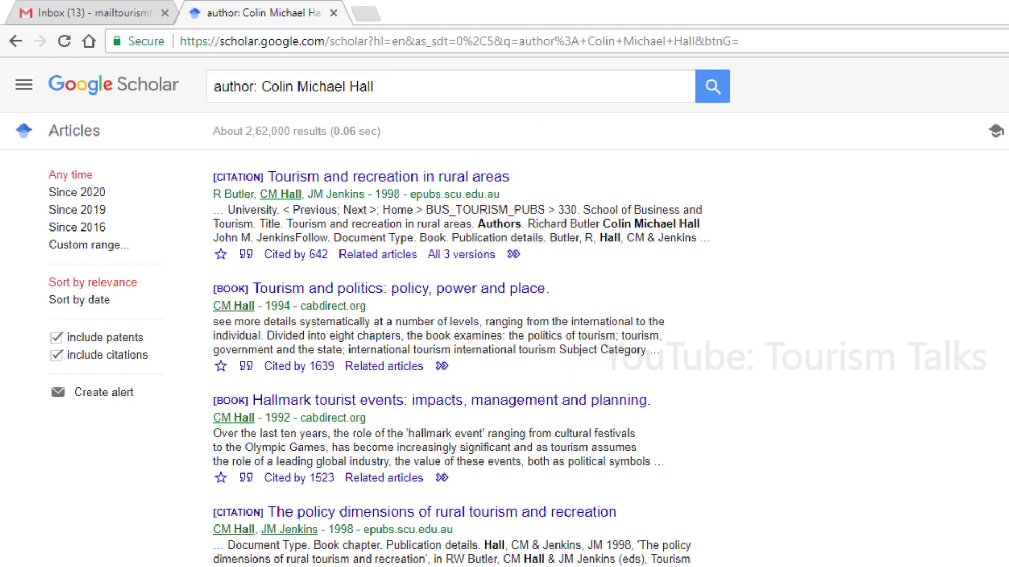
scroll(504, 312, down, 2)
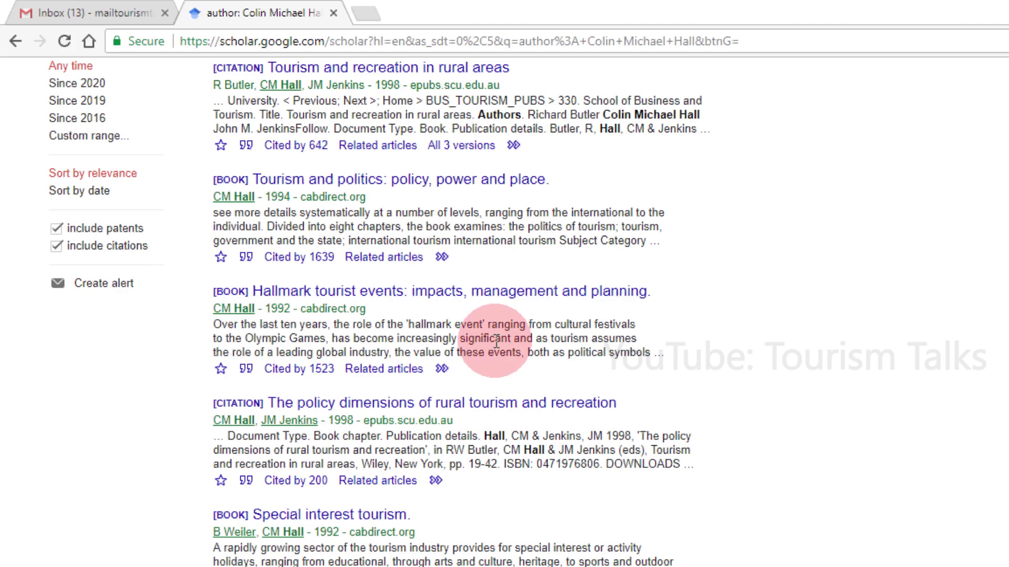
scroll(470, 313, down, 10)
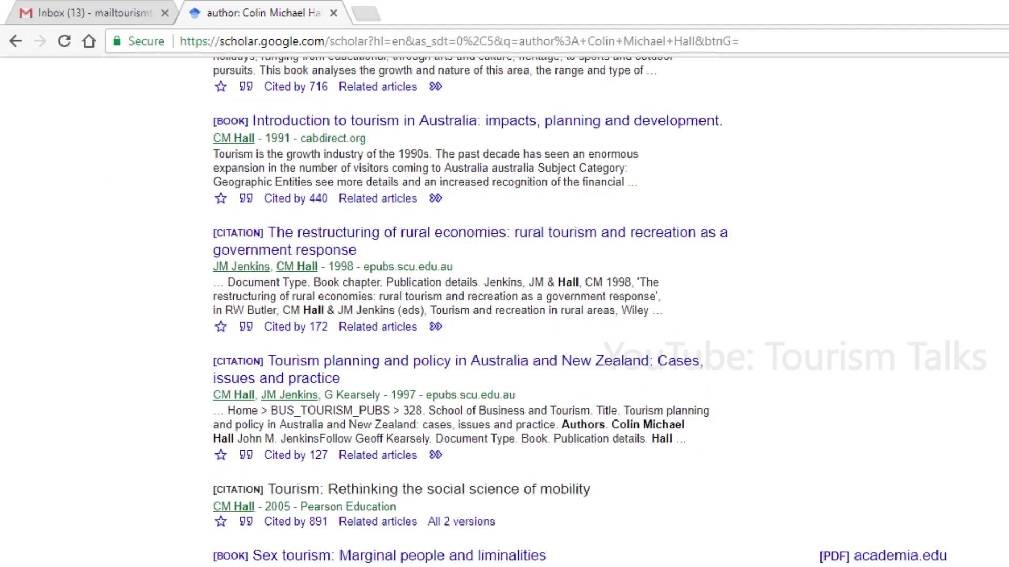
scroll(471, 312, down, 1)
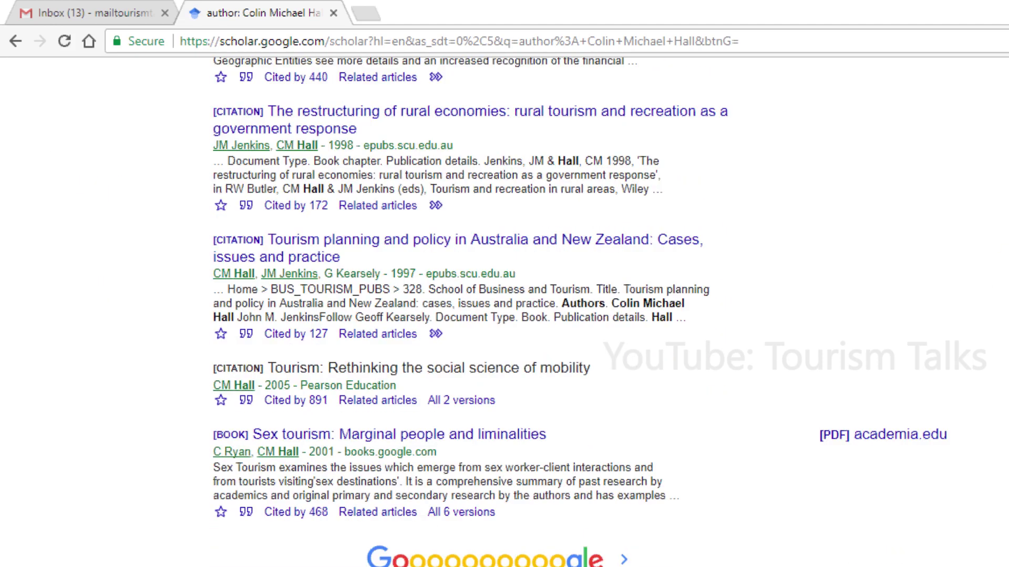
scroll(470, 312, up, 10)
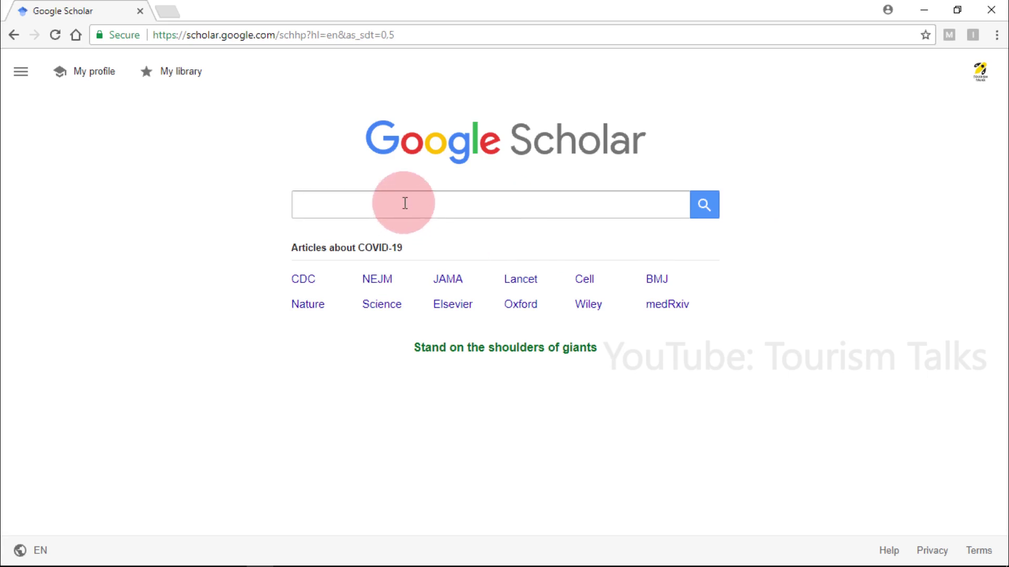
Enter an author: query with the author's name followed by 'tourism and society'
click(404, 203)
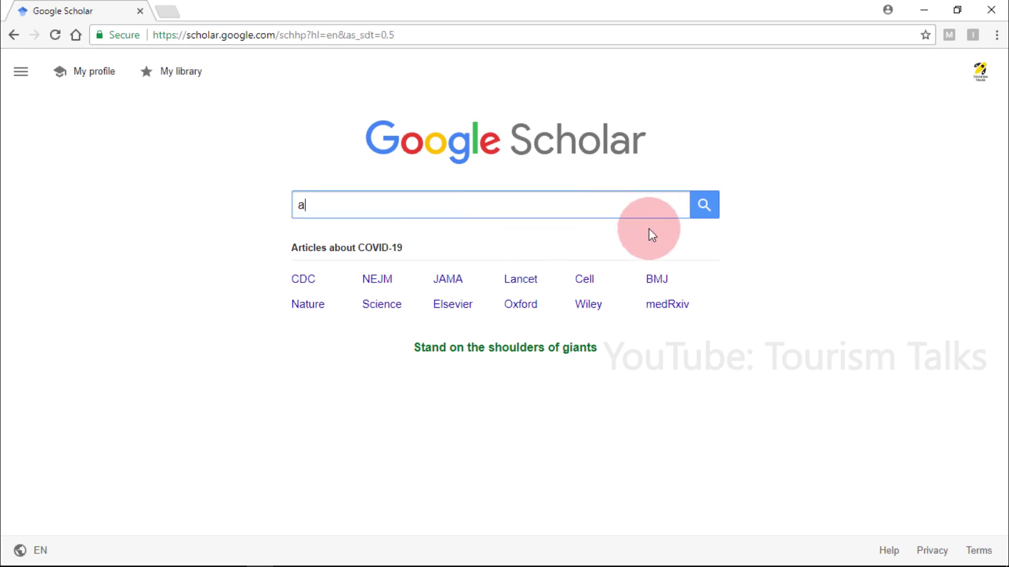
text(autho)
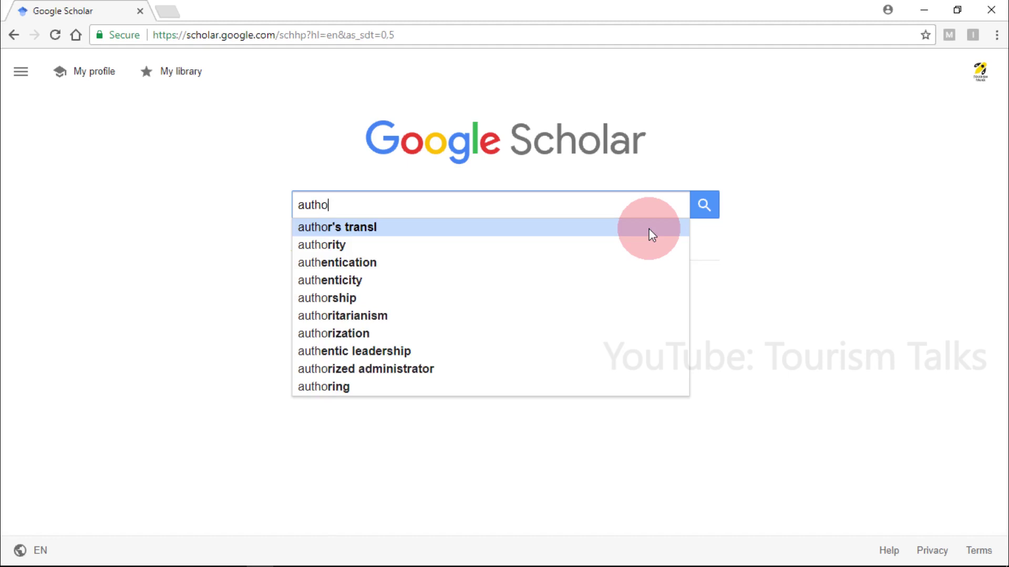
text(r:)
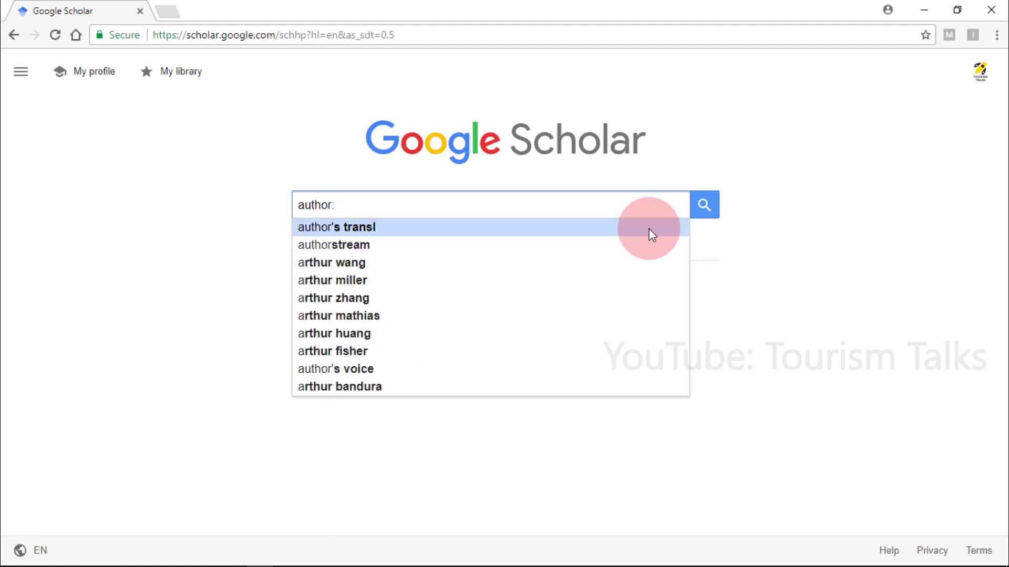
text( C. Michael Hall)
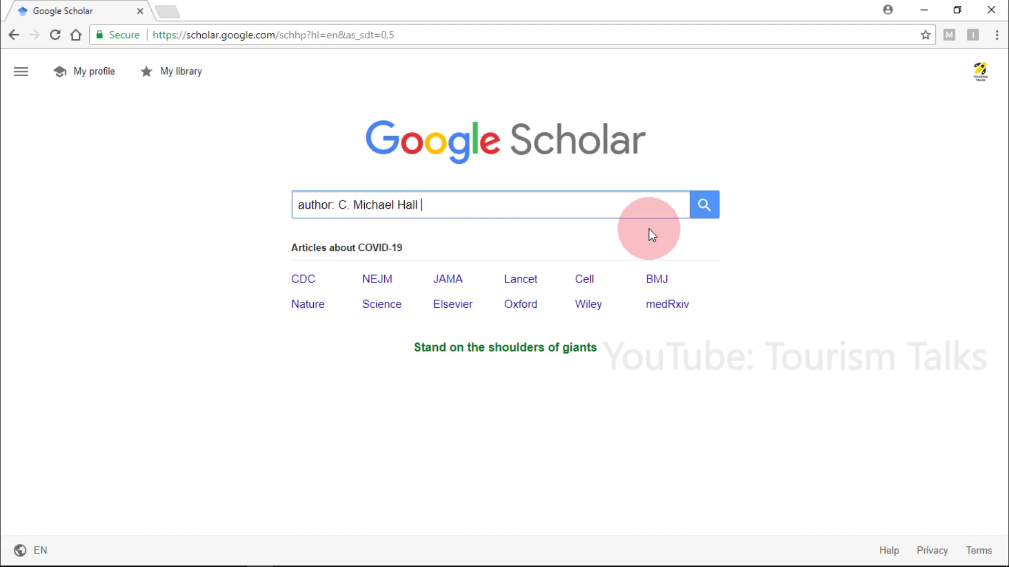
text( touris)
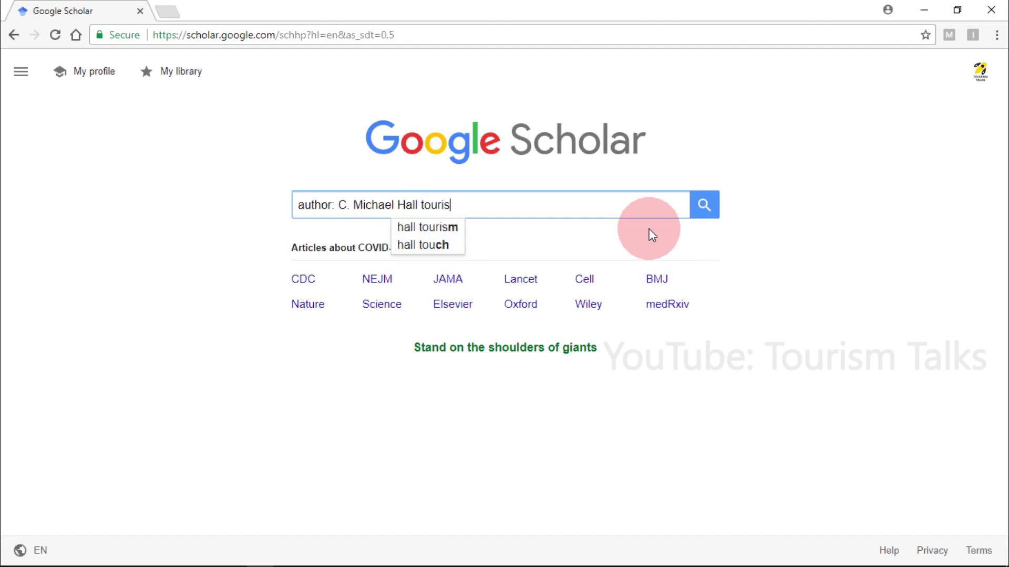
text(m and )
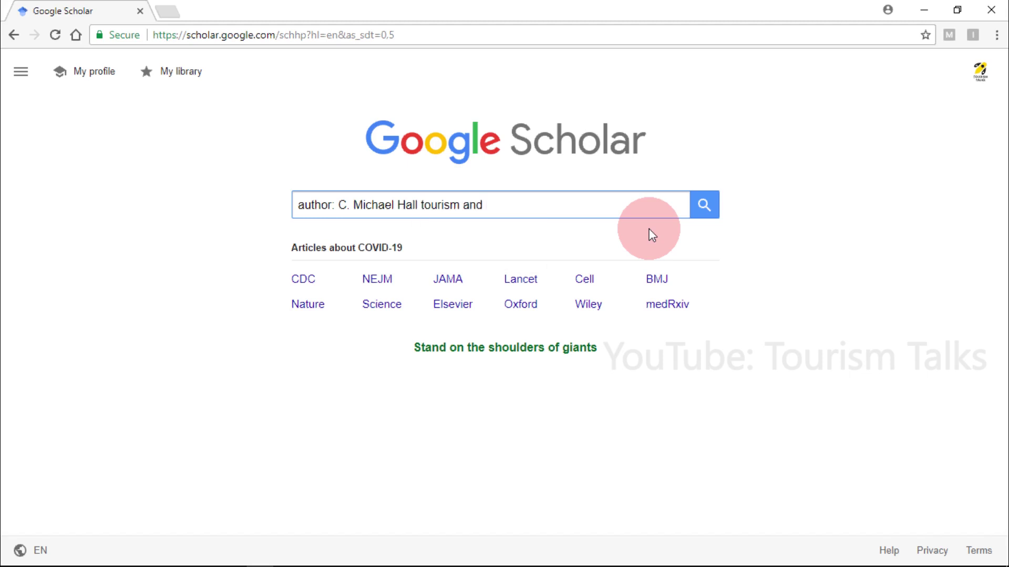
text(socie)
text(ty)
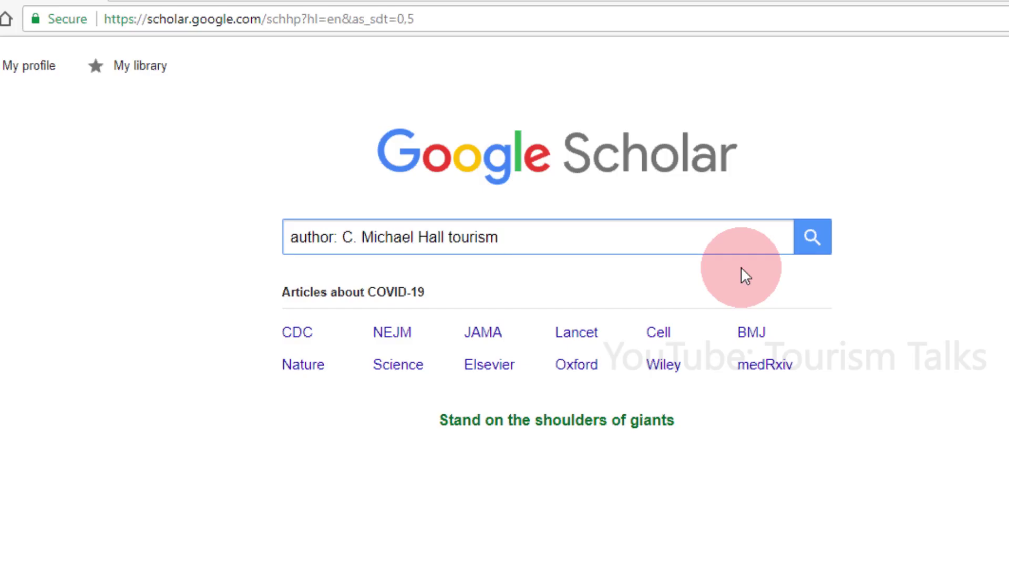
text(and society)
Run the author plus 'tourism and society' query and browse the results
key(Return)
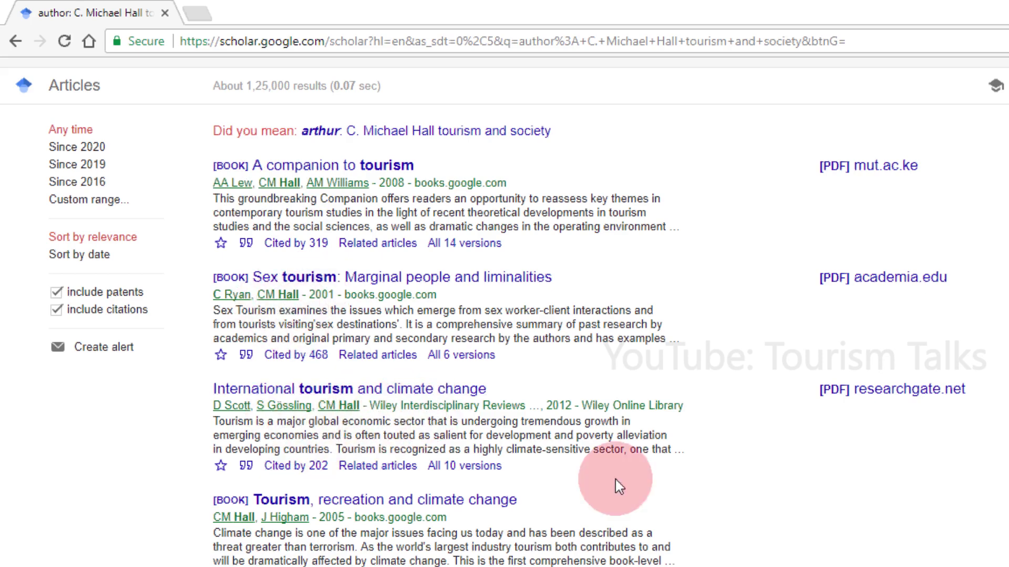
scroll(311, 291, down, 5)
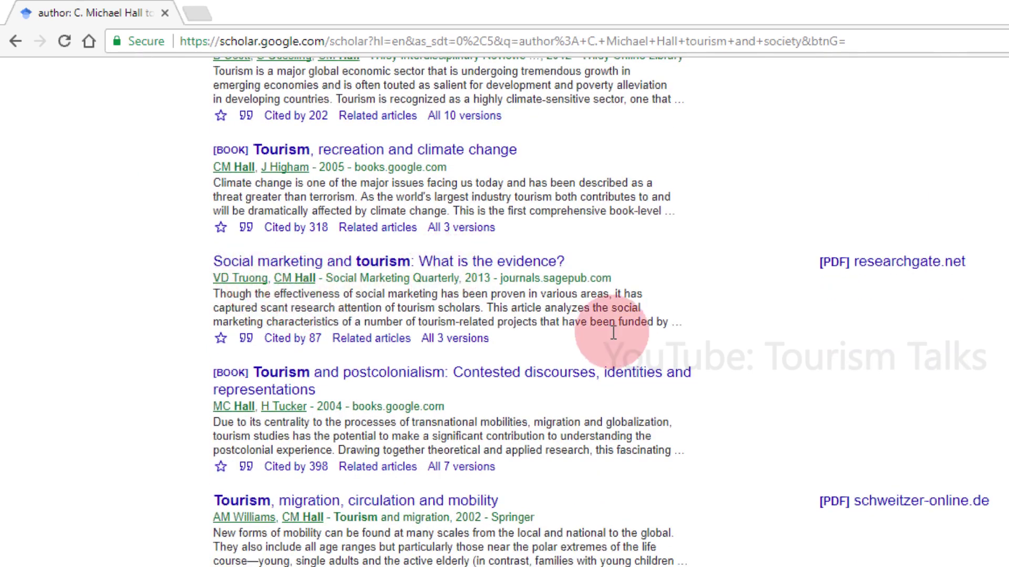
scroll(998, 316, down, 3)
scroll(602, 312, down, 5)
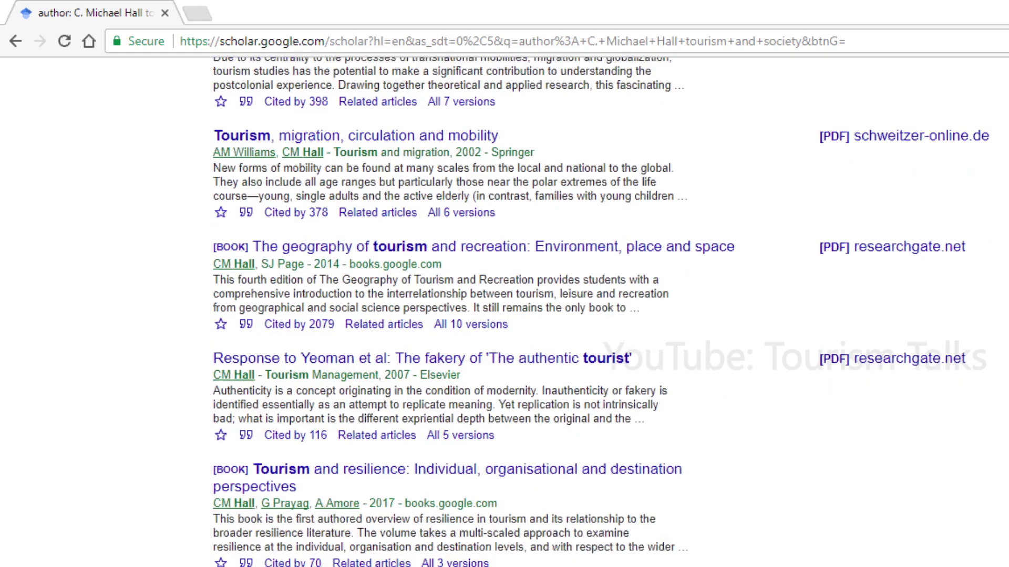
scroll(601, 312, up, 15)
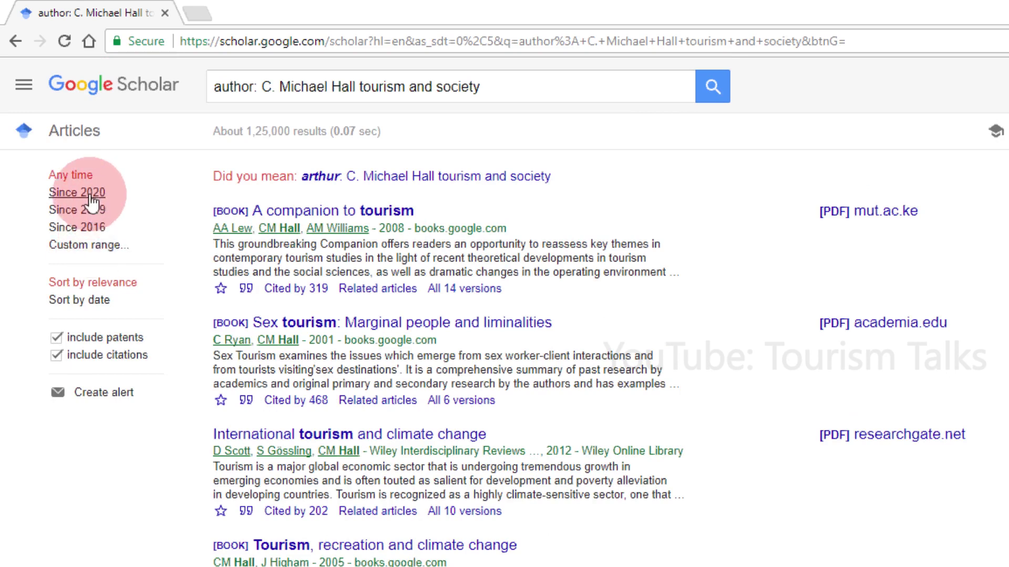
Limit the author query results to a custom year range of 2000 to 2007
click(92, 246)
click(72, 274)
text(200)
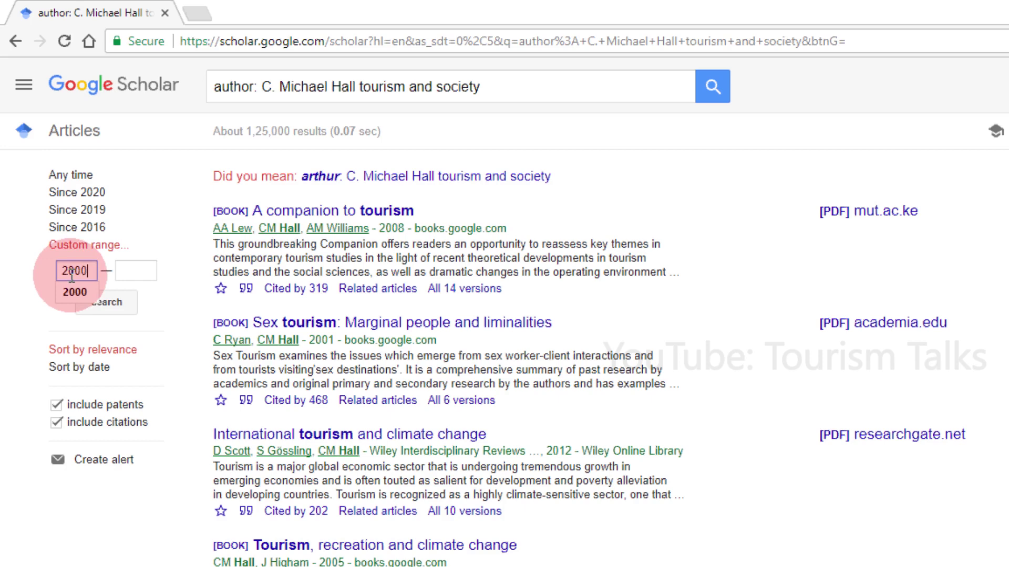
text(0)
click(75, 290)
click(131, 271)
text(2007)
click(107, 303)
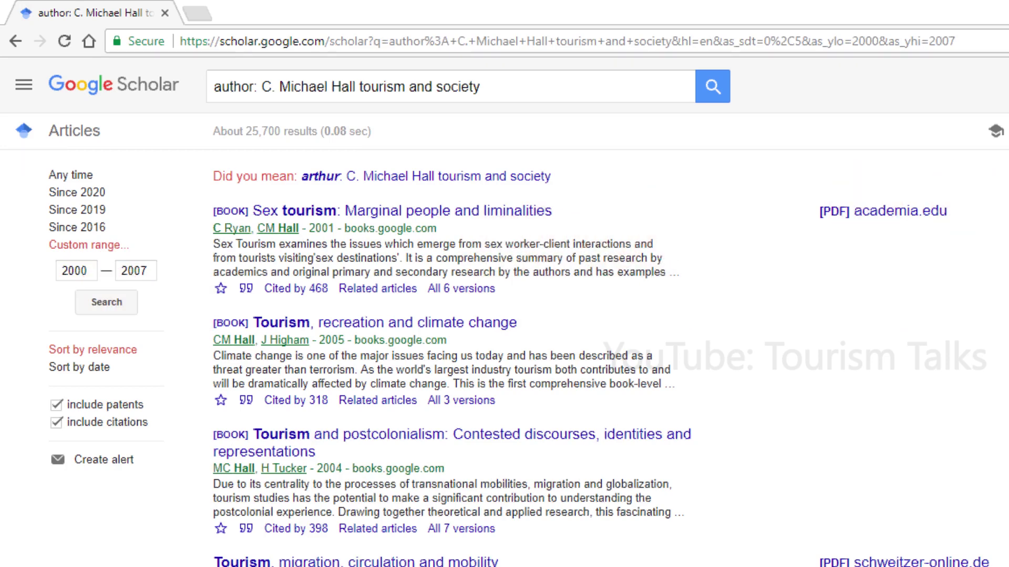
scroll(504, 313, down, 3)
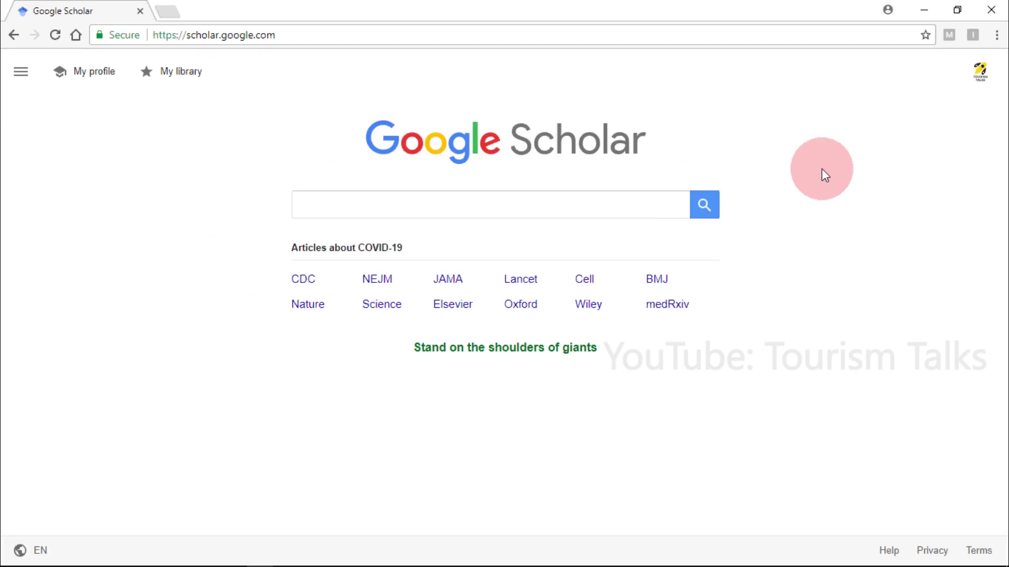
Enter the exact phrase "tourism and environment", in quotation marks, in the search box
click(603, 201)
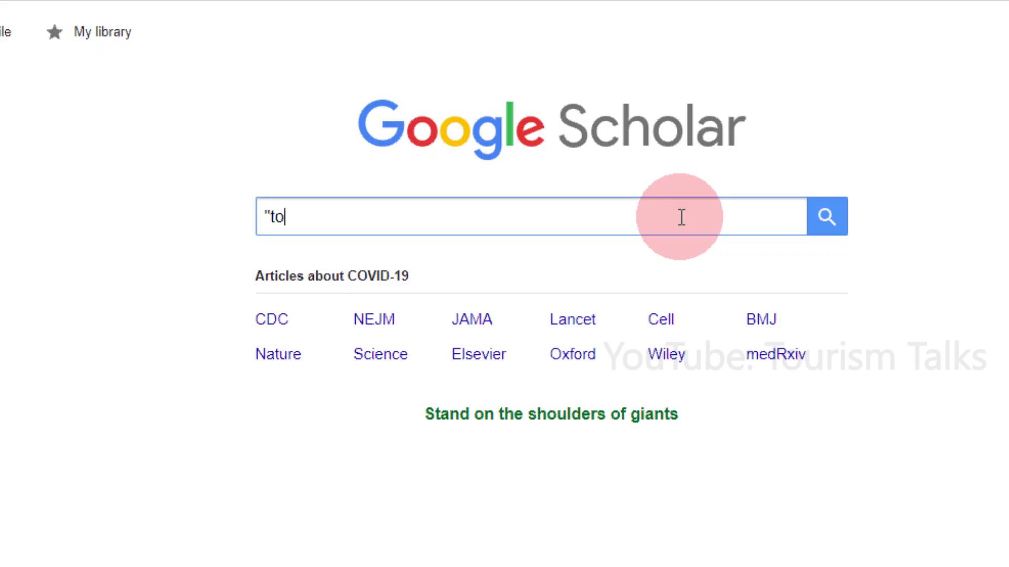
text(urism and )
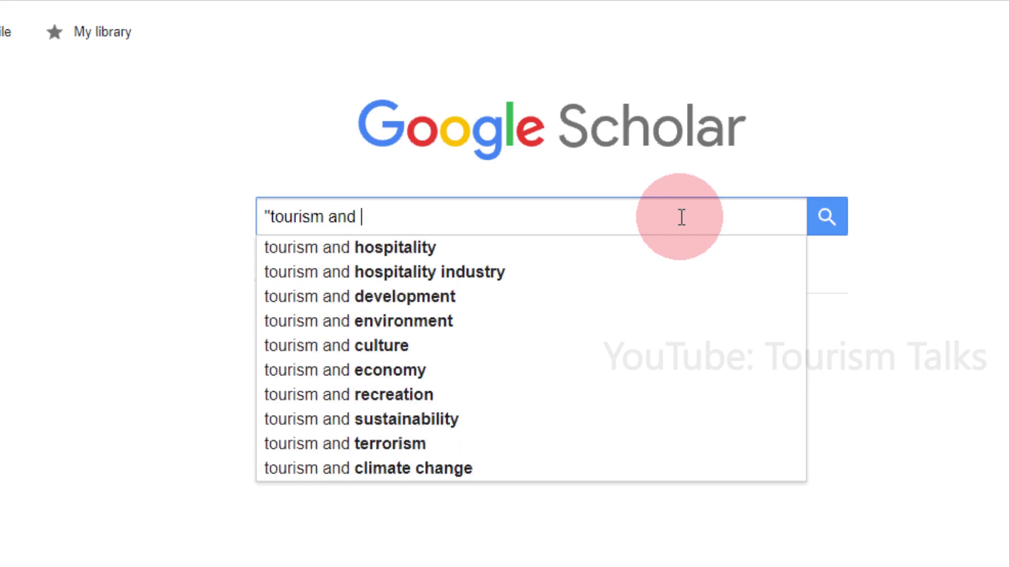
text(envi)
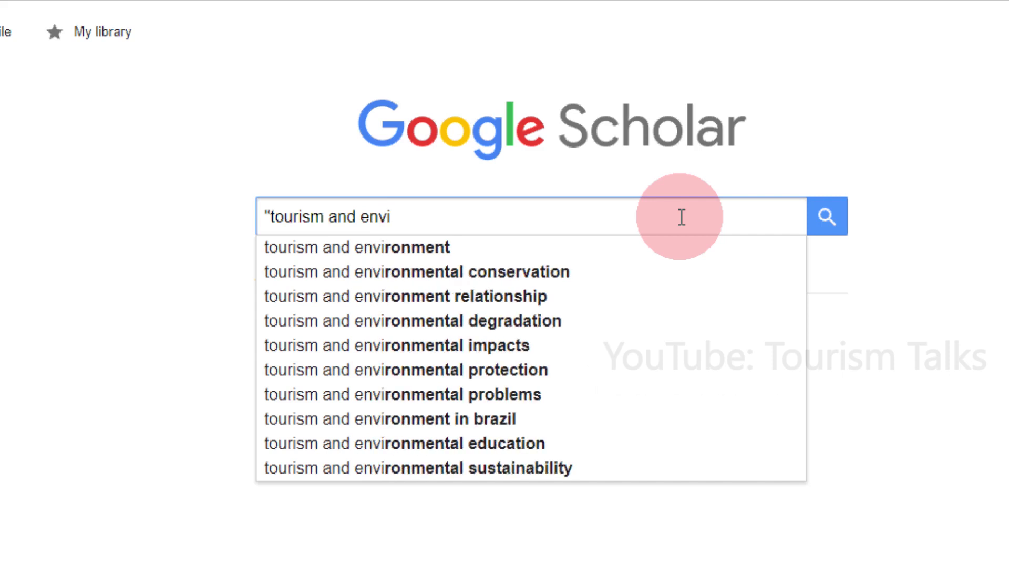
text(ronment)
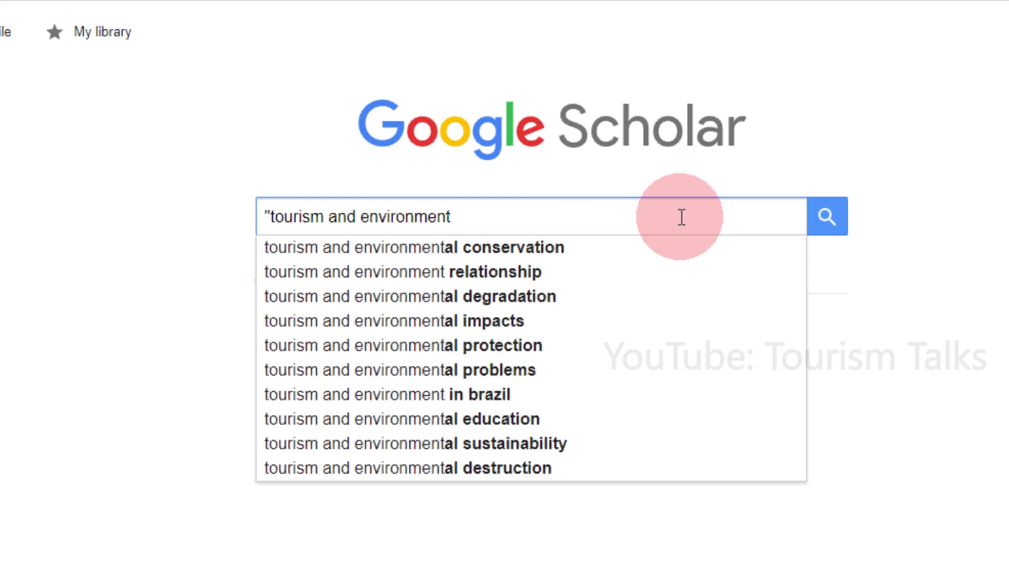
Run the exact-phrase "tourism and environment" search and scroll down through the results
key(Return)
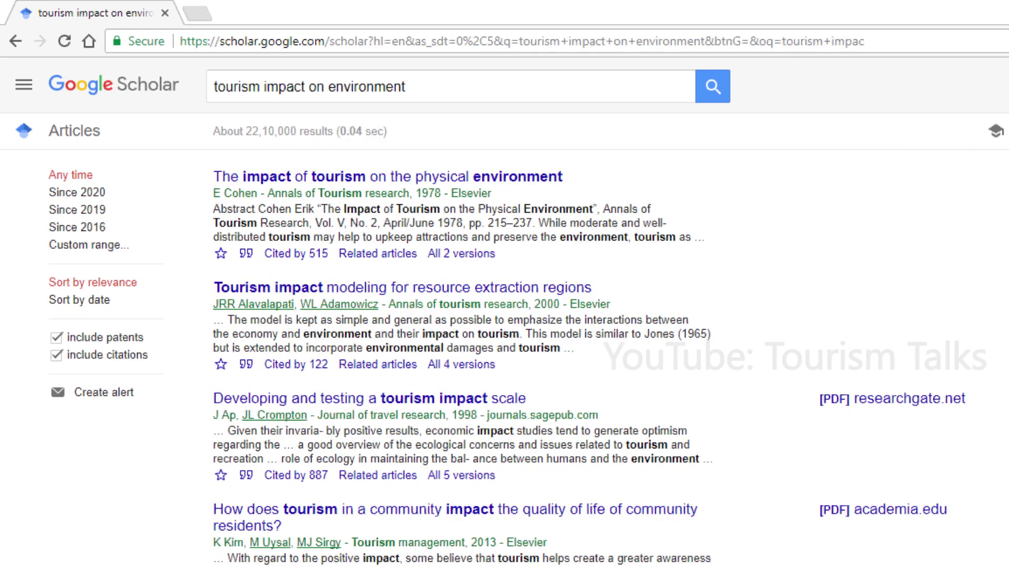
scroll(928, 162, down, 2)
scroll(504, 312, down, 7)
scroll(504, 312, down, 3)
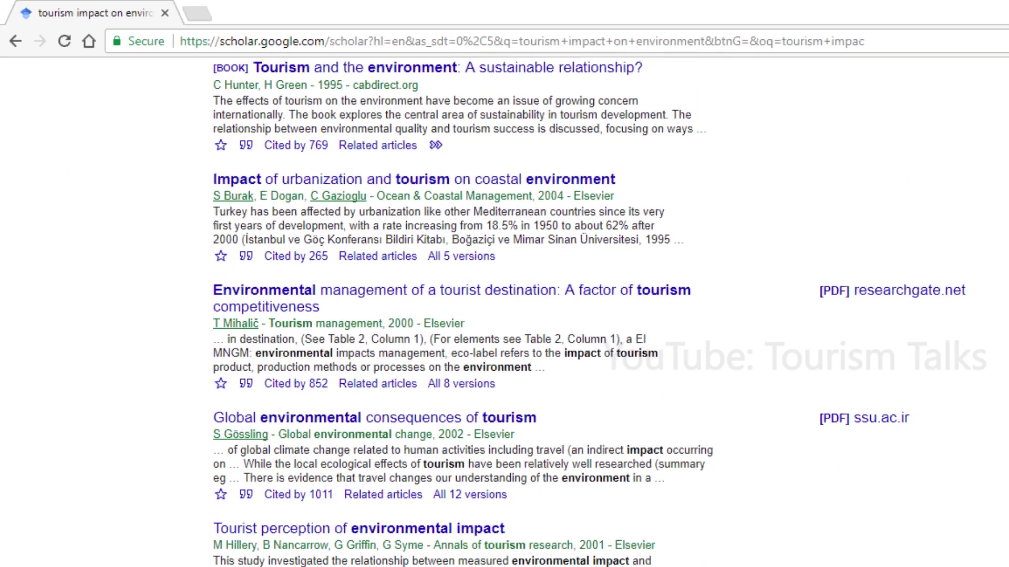
scroll(504, 312, down, 3)
scroll(505, 313, down, 1)
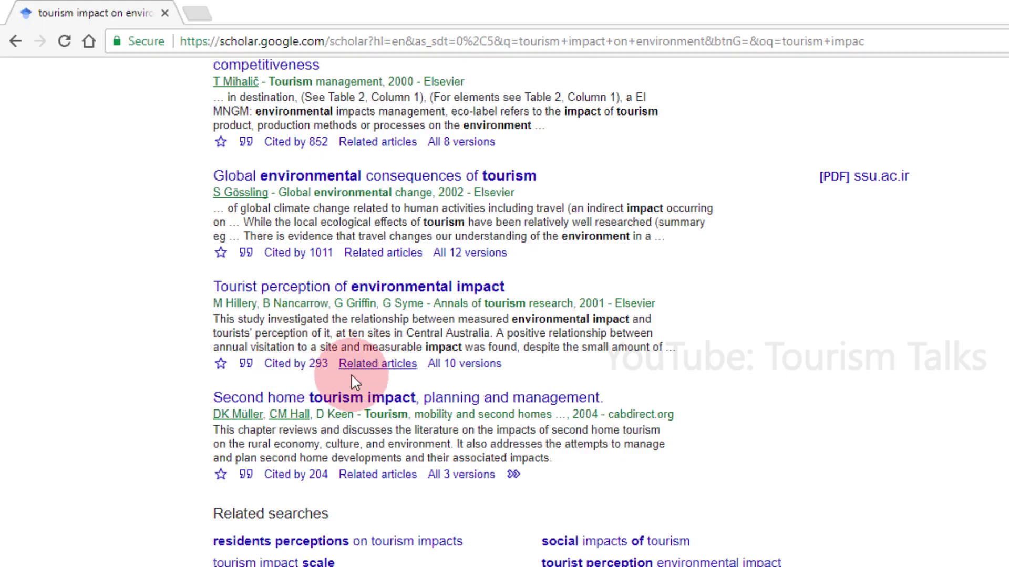
List articles related to "Tourist perception of environmental impact" and scroll the roughly 101 results
click(371, 367)
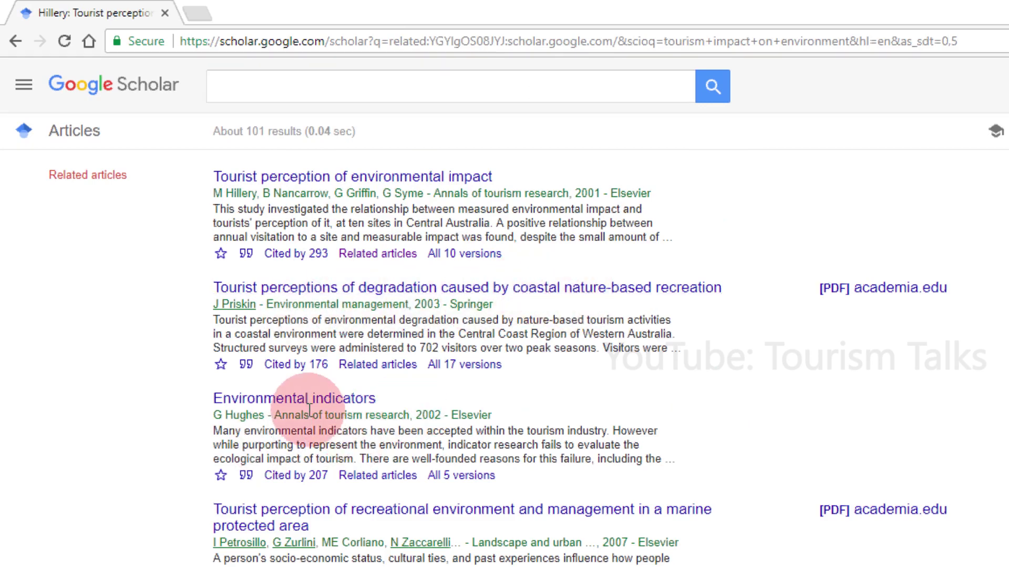
scroll(640, 353, down, 2)
scroll(652, 210, down, 3)
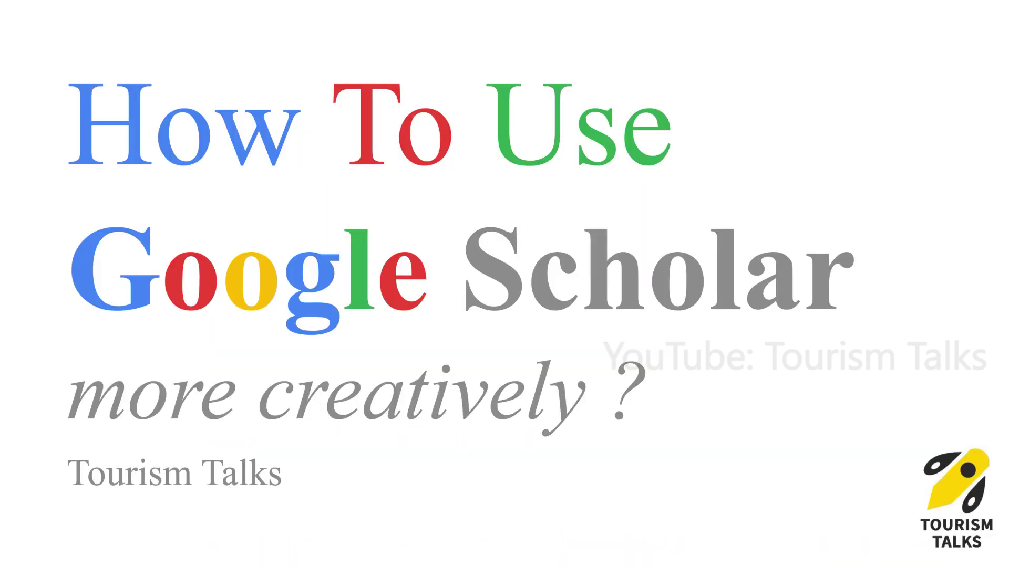